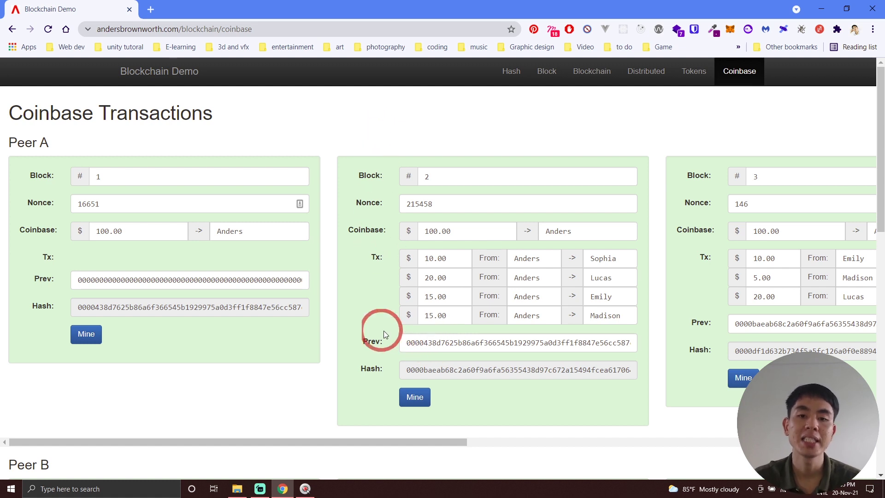
- Select the previous-hash value of block 2 under Peer A and examine that block's transactions, previous hash and own hash
scroll(347, 306, "down", 1)
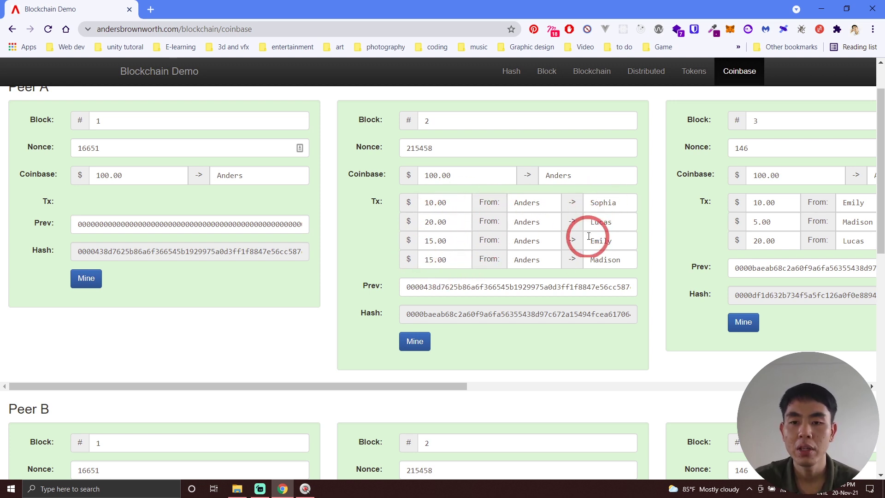
double_click(499, 286)
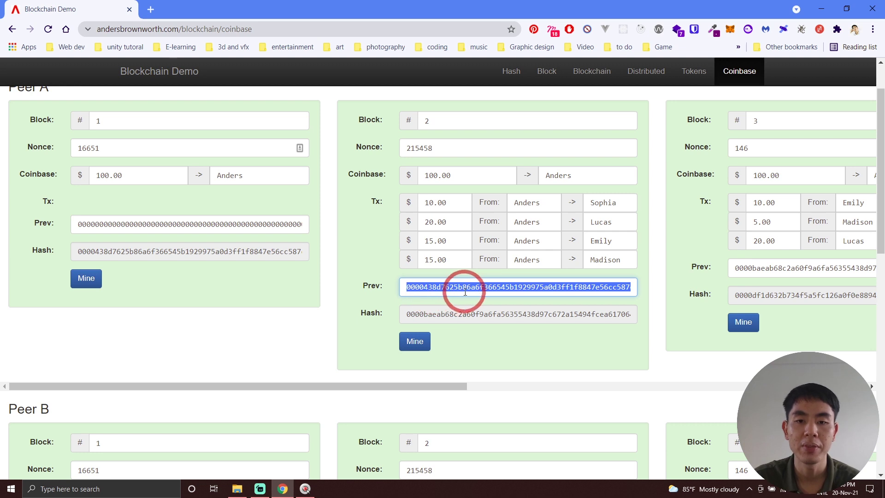
scroll(481, 282, "up", 1)
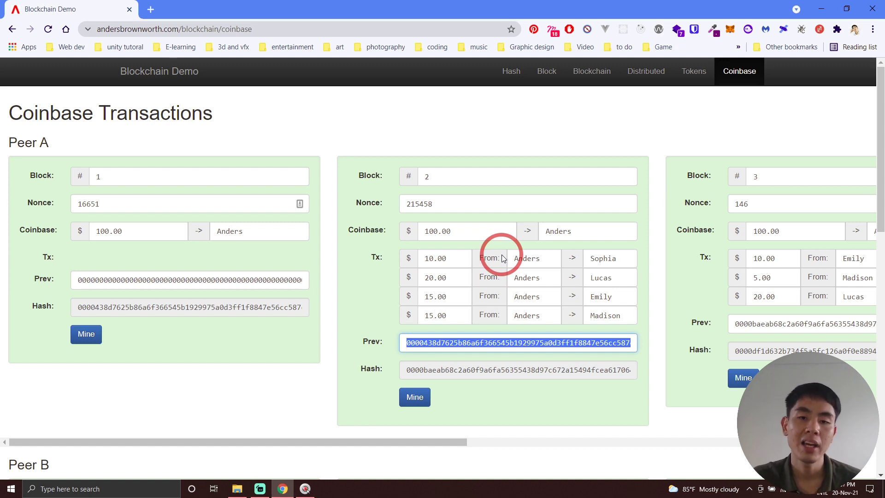
scroll(503, 259, "down", 1)
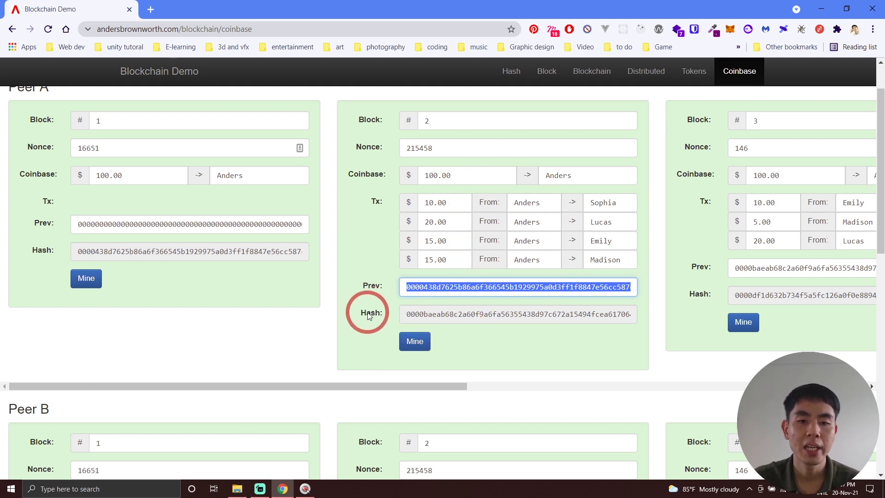
scroll(379, 315, "down", 1)
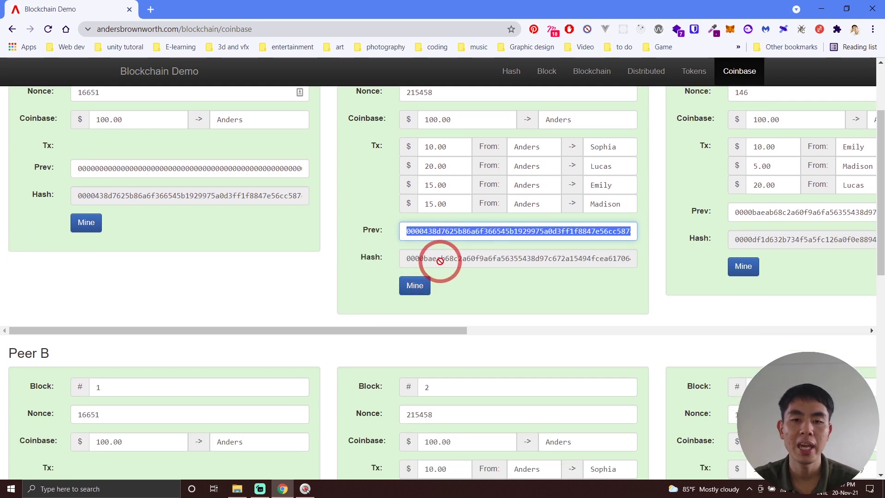
scroll(506, 294, "up", 1)
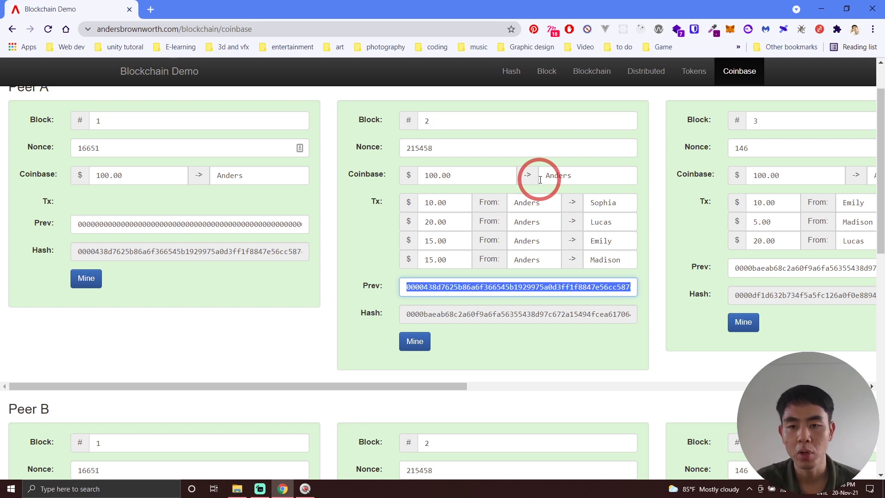
scroll(344, 174, "up", 1)
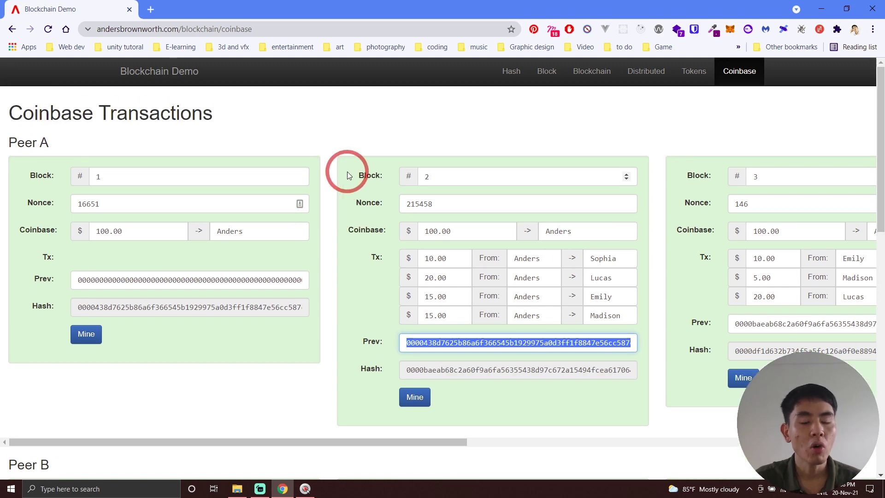
- Compare the blocks held by Peer A with the copies of the chain under Peer B and Peer C
scroll(350, 176, "down", 2)
scroll(530, 207, "up", 3)
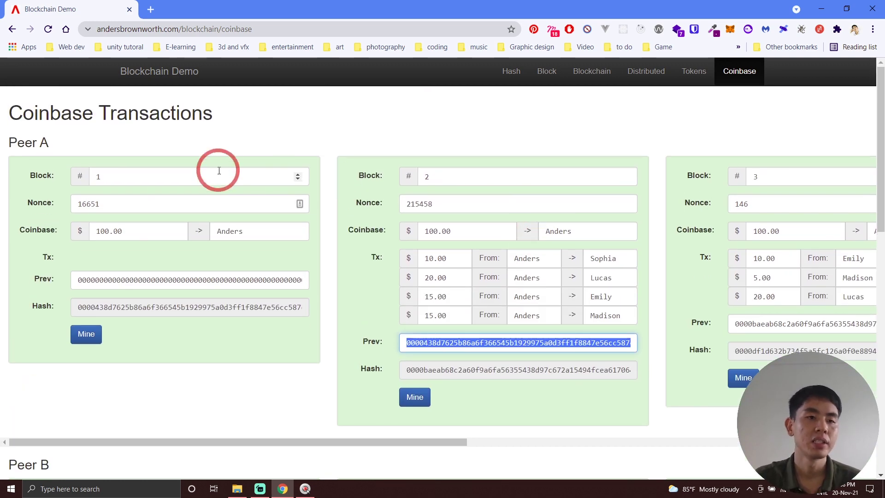
scroll(65, 187, "down", 5)
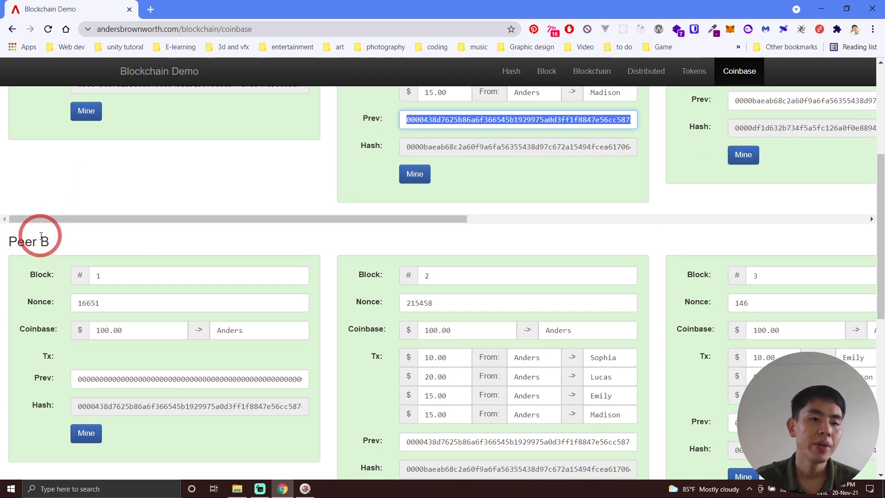
scroll(56, 267, "down", 5)
left_click(73, 303)
scroll(213, 322, "up", 10)
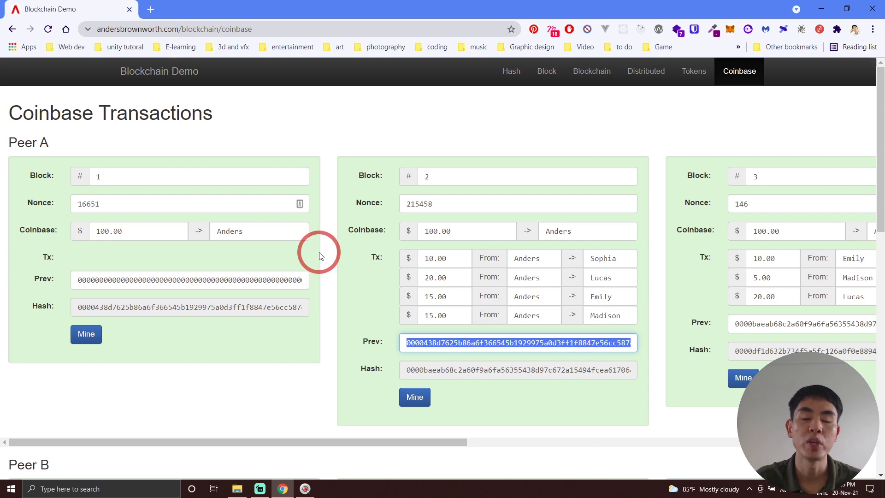
scroll(322, 256, "down", 8)
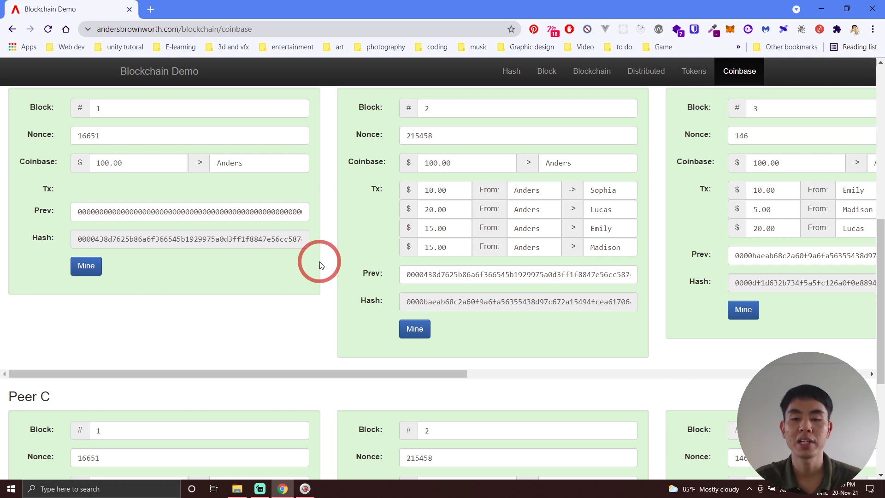
scroll(322, 265, "up", 8)
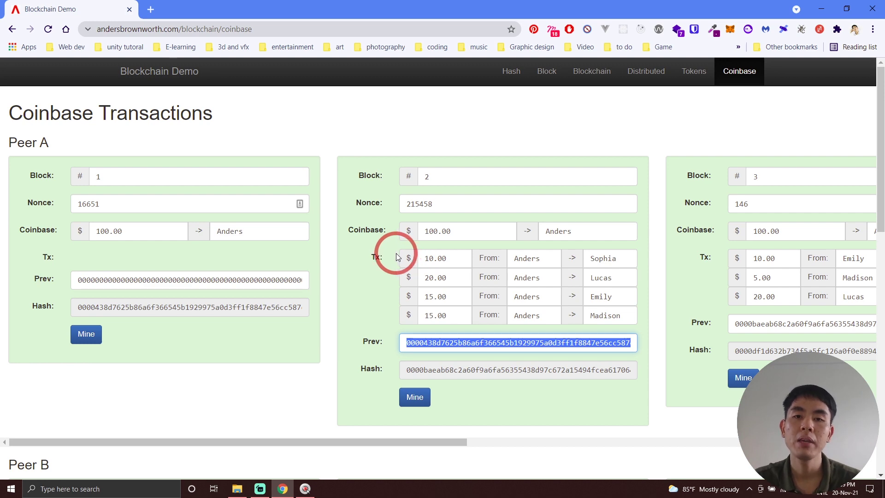
- Inspect the hash and mining control of Peer A's block 2, and view the chain down to Peer C's blocks
scroll(396, 252, "down", 3)
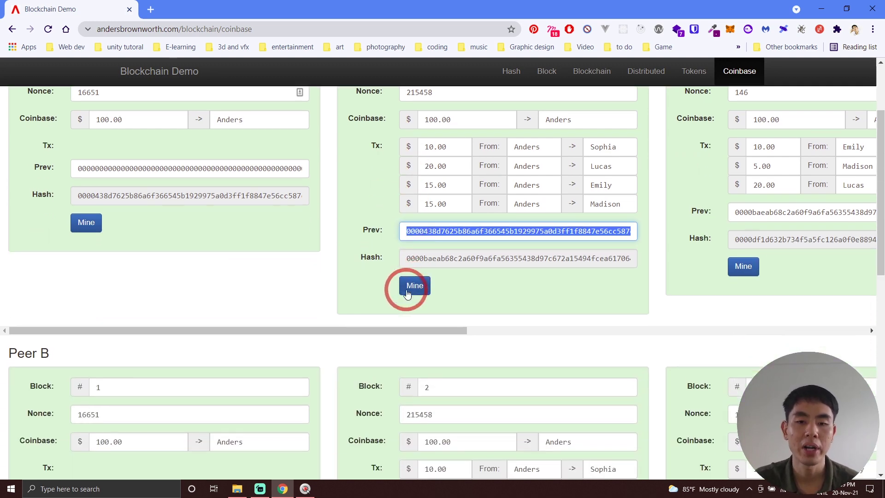
scroll(395, 255, "up", 3)
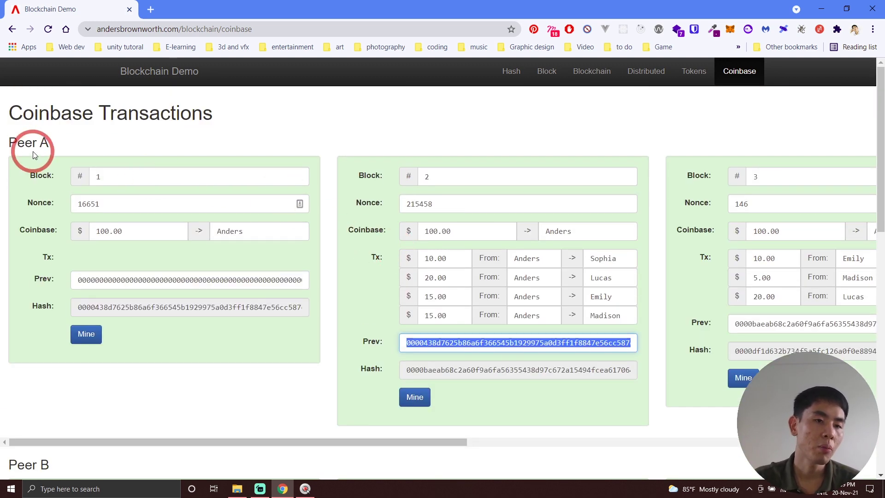
scroll(43, 147, "down", 7)
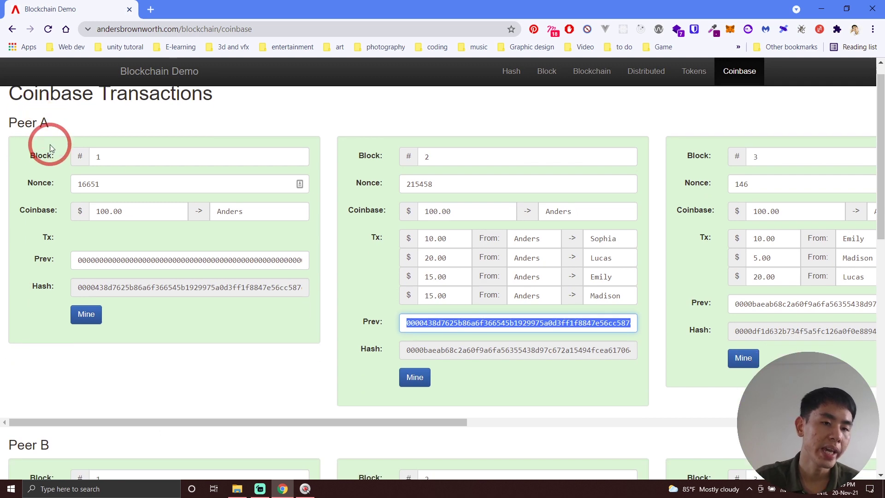
scroll(56, 293, "down", 3)
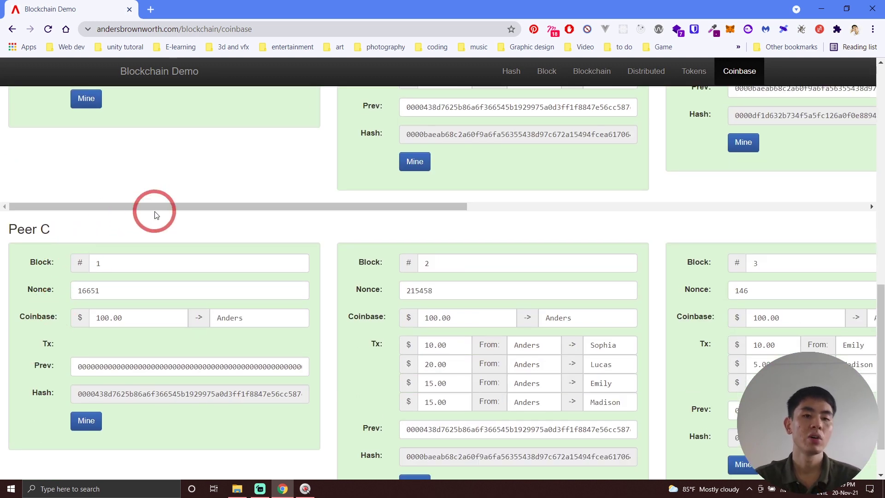
scroll(221, 226, "down", 1)
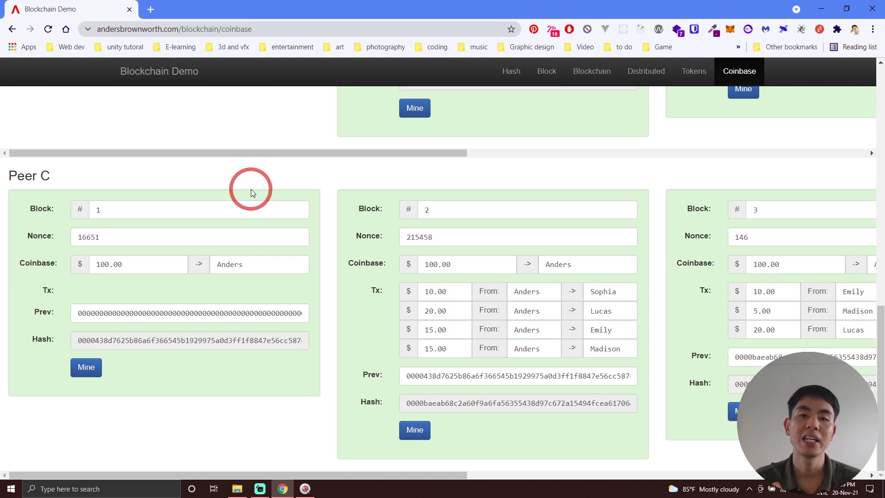
scroll(251, 191, "up", 10)
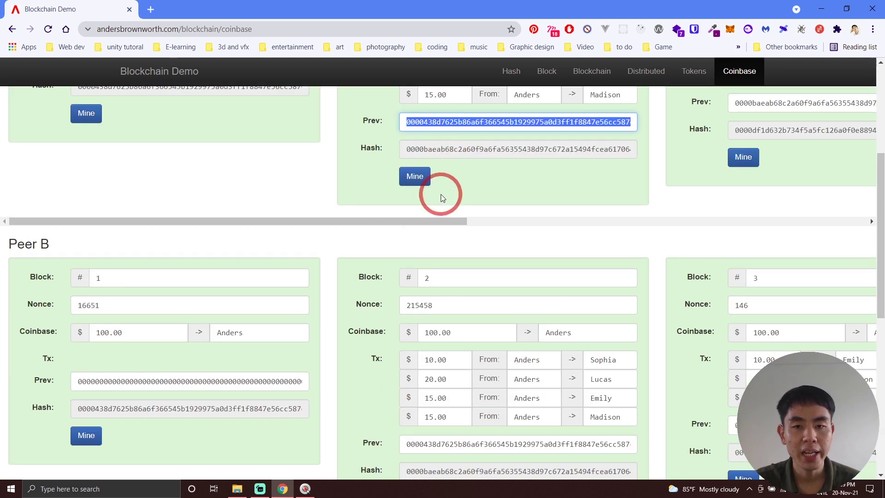
scroll(333, 210, "up", 1)
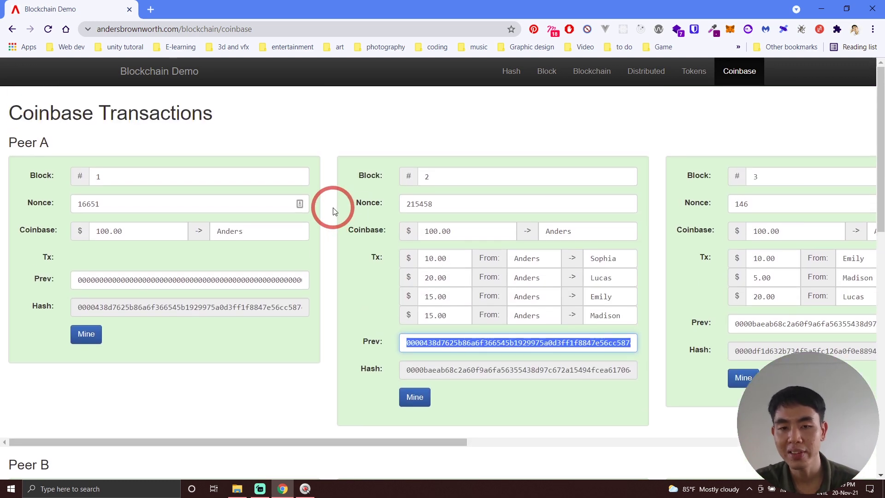
- Examine the transactions and hashes of block 2 under Peer A against the same block under Peer B
scroll(334, 211, "down", 2)
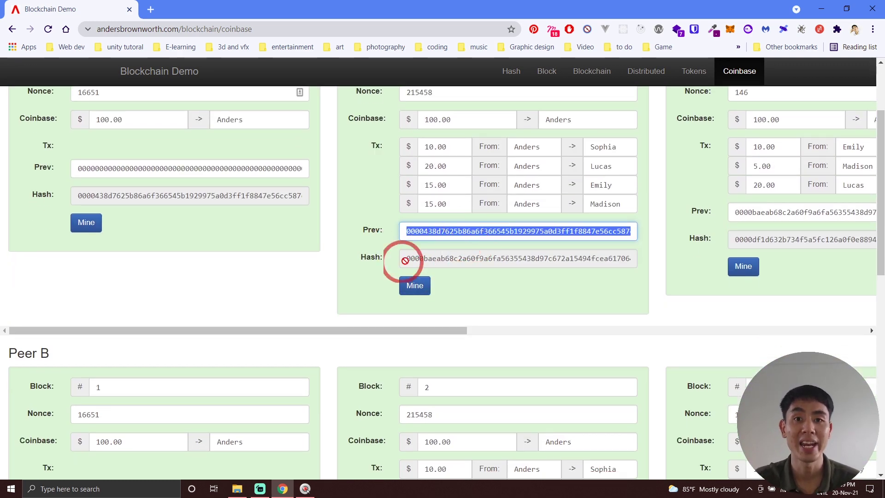
scroll(341, 272, "down", 1)
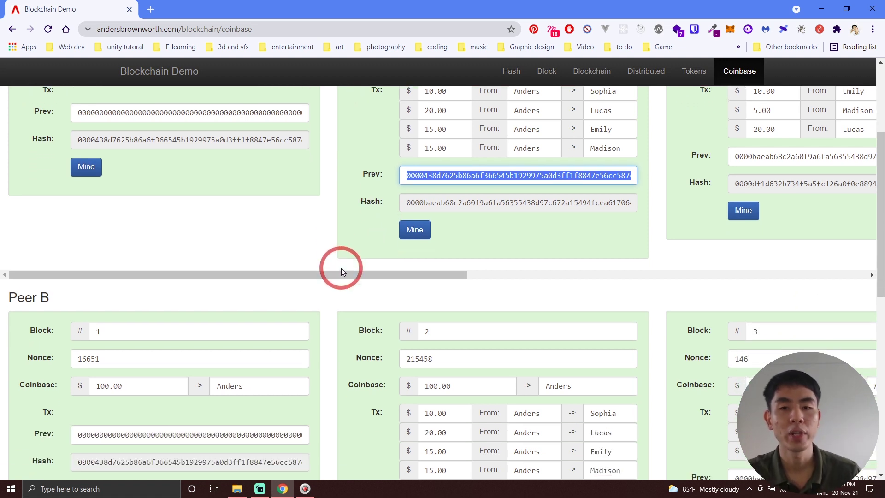
scroll(479, 240, "up", 2)
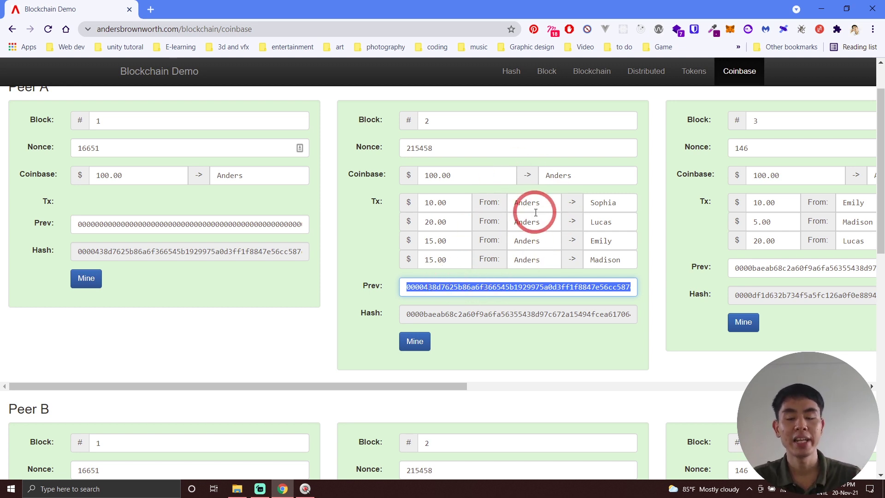
scroll(433, 221, "down", 2)
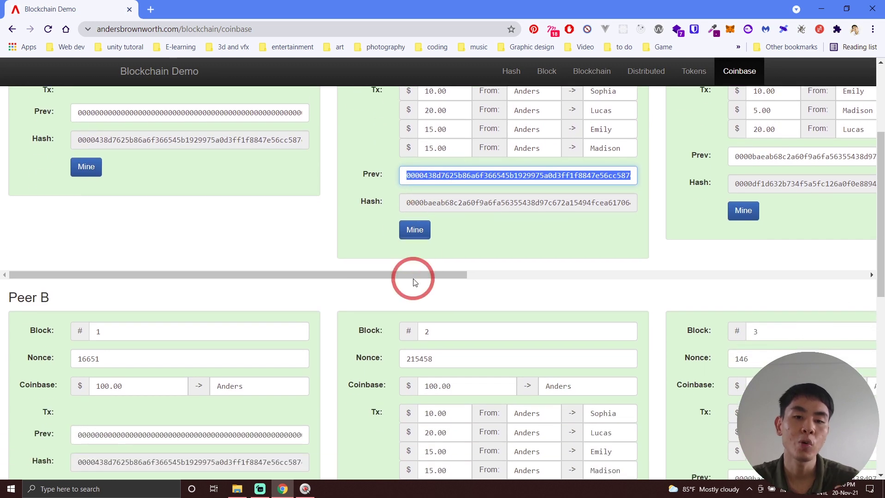
scroll(414, 261, "down", 3)
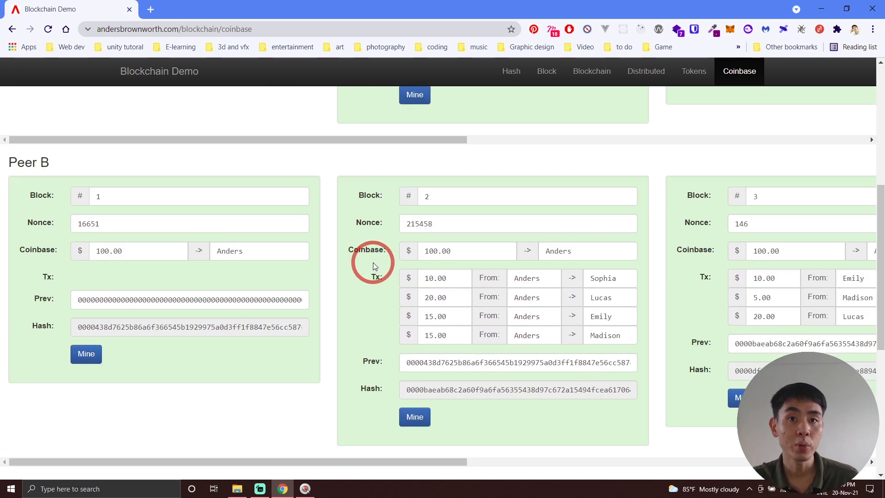
scroll(372, 262, "down", 1)
scroll(353, 229, "down", 2)
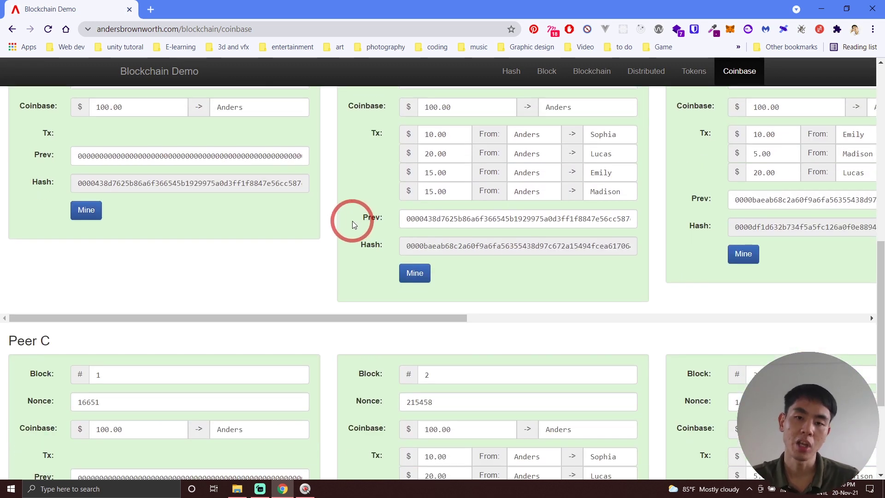
left_click(355, 221)
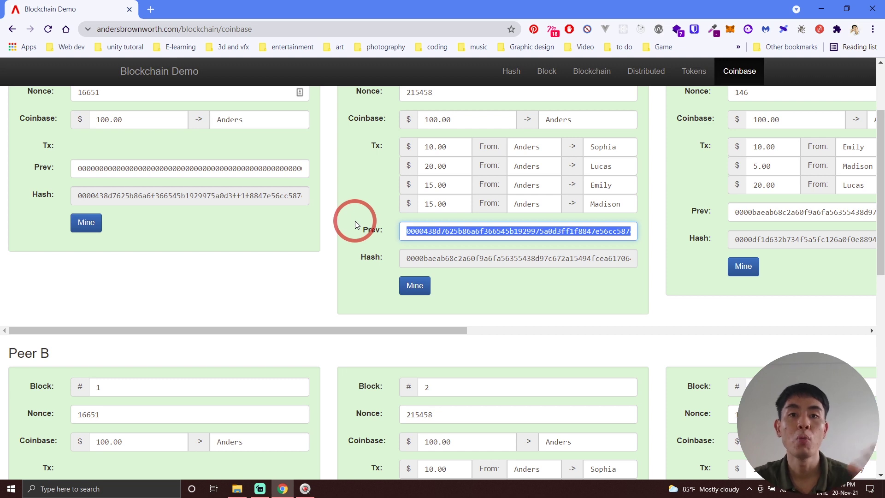
scroll(355, 221, "up", 1)
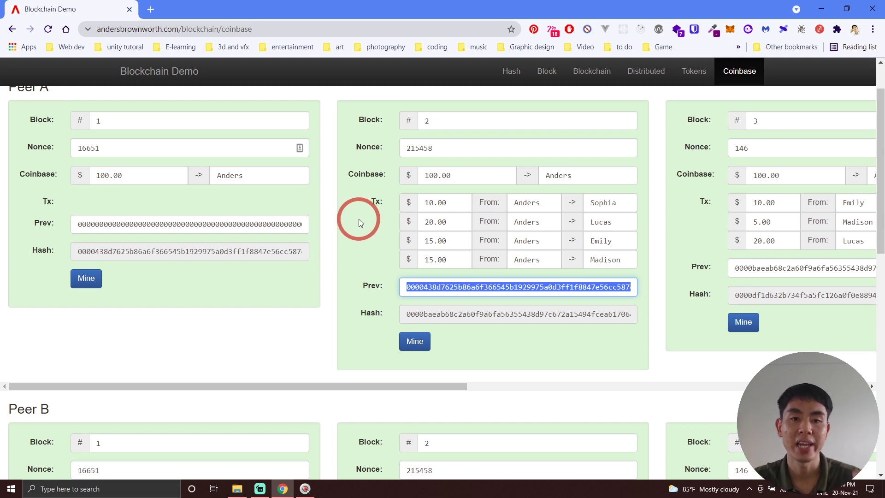
scroll(359, 220, "up", 1)
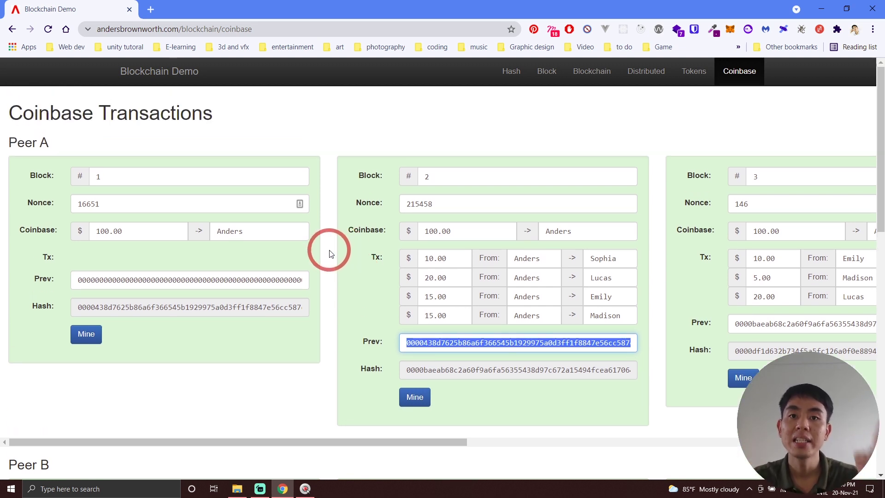
- Review the distributed copies of the chain from Peer A to Peer C, ending at Peer A's block 2 hashes
scroll(329, 252, "down", 3)
scroll(173, 320, "down", 1)
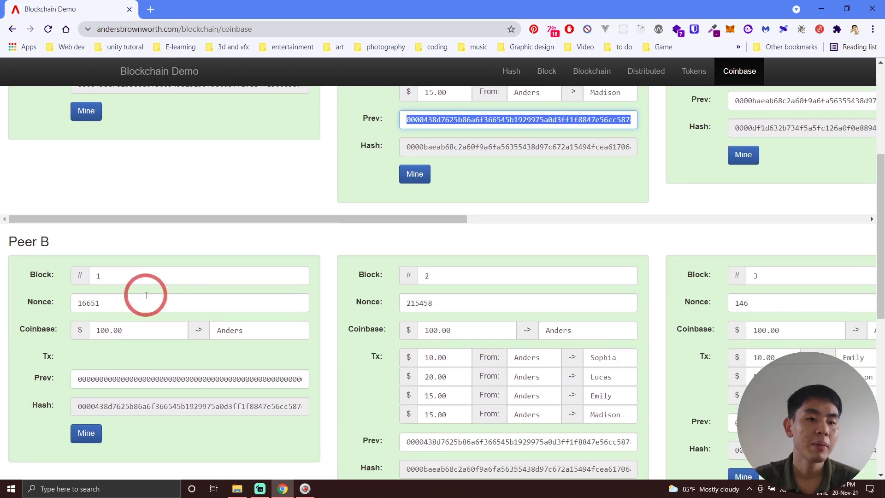
scroll(94, 323, "down", 2)
scroll(103, 409, "down", 3)
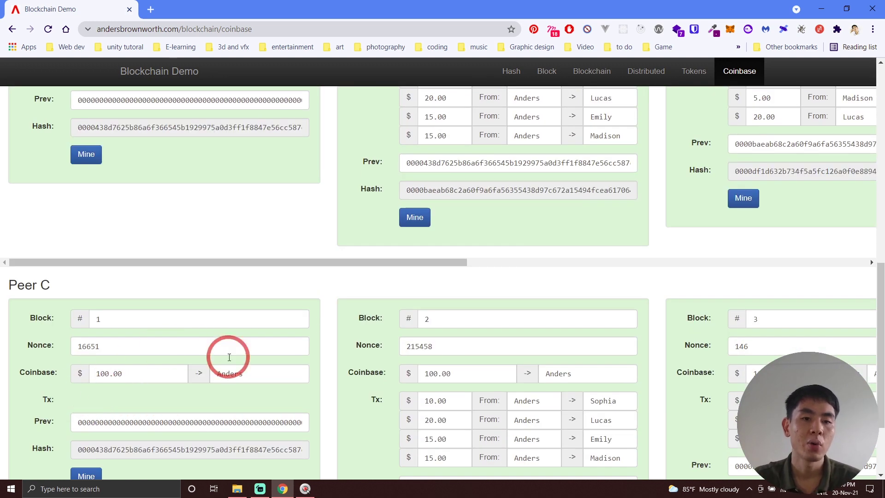
scroll(308, 342, "up", 5)
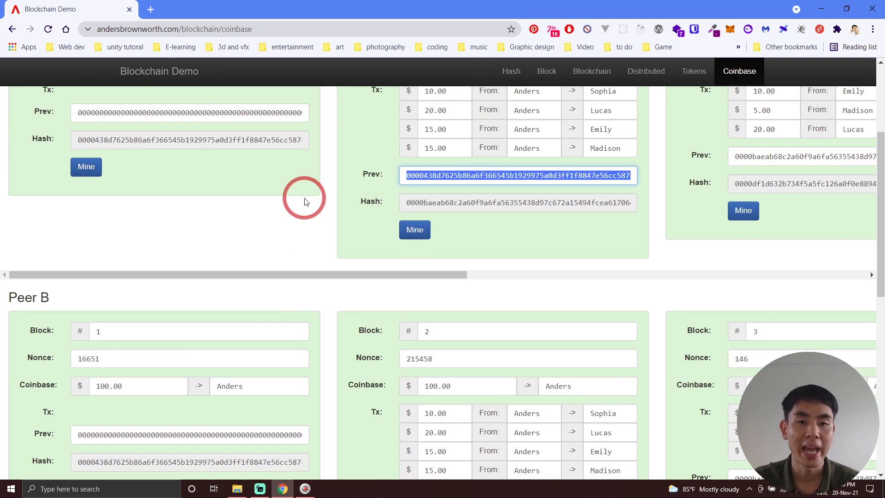
scroll(304, 202, "up", 3)
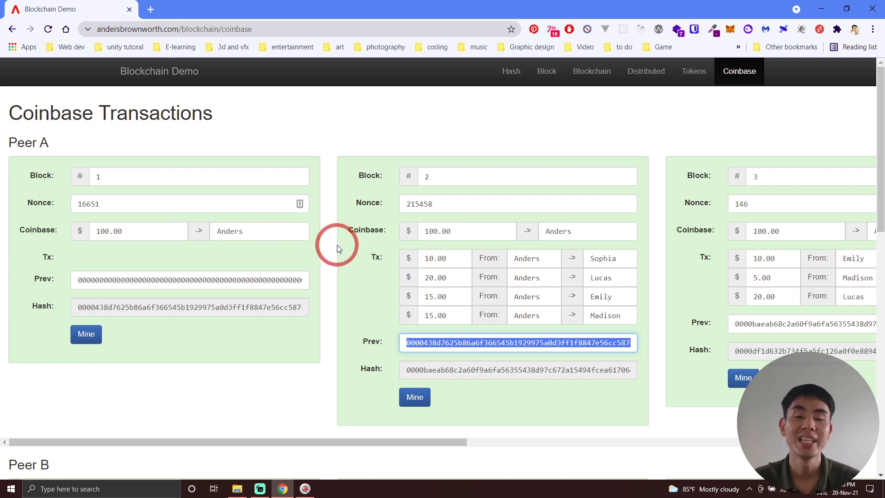
scroll(207, 256, "down", 7)
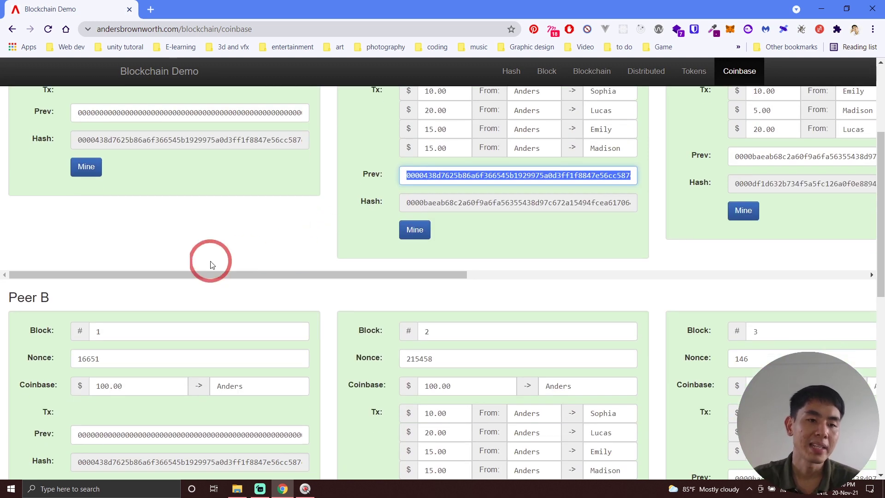
scroll(292, 247, "up", 7)
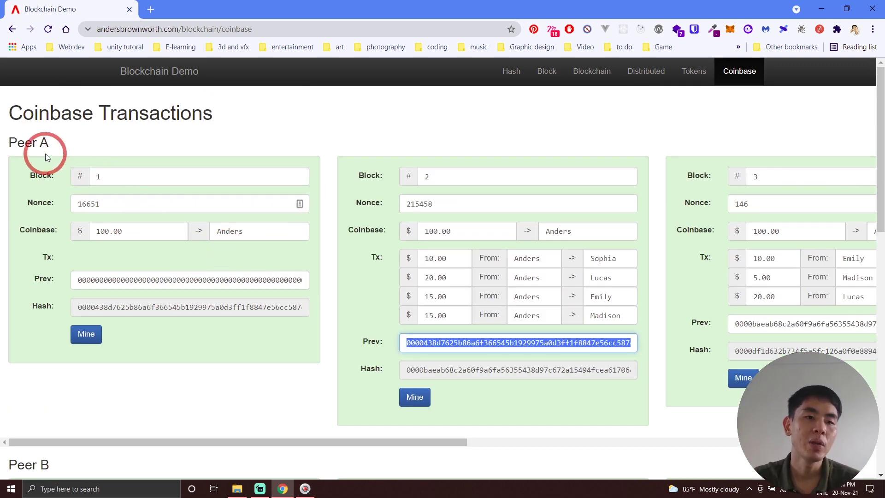
scroll(41, 151, "down", 3)
scroll(74, 308, "up", 1)
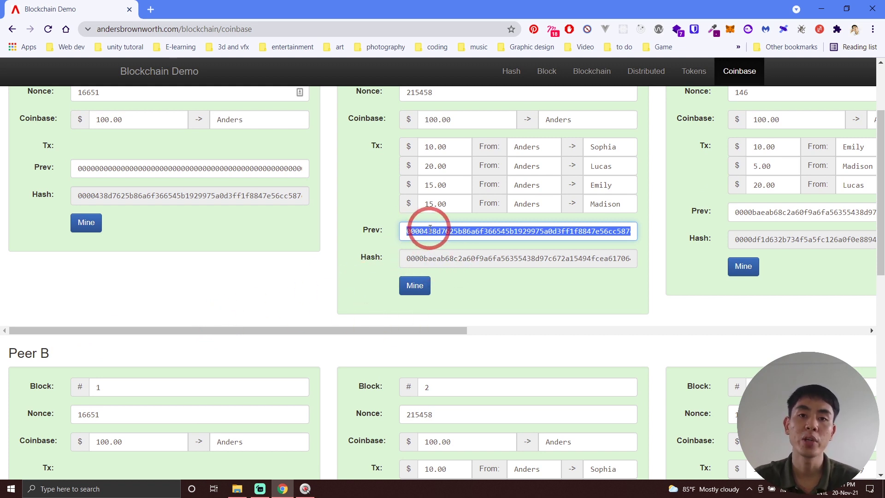
- Compare the linked hashes of Peer A's blocks 1 and 2 with the copies held by Peer B
scroll(415, 208, "down", 1)
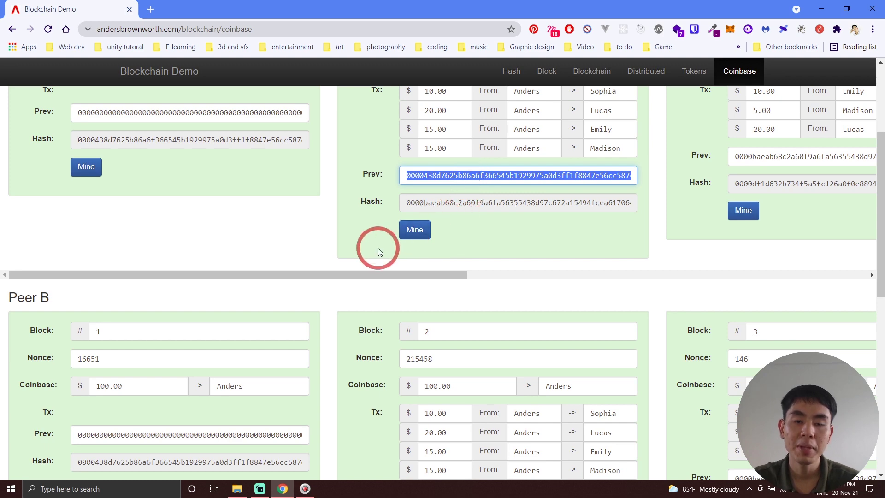
scroll(360, 249, "up", 2)
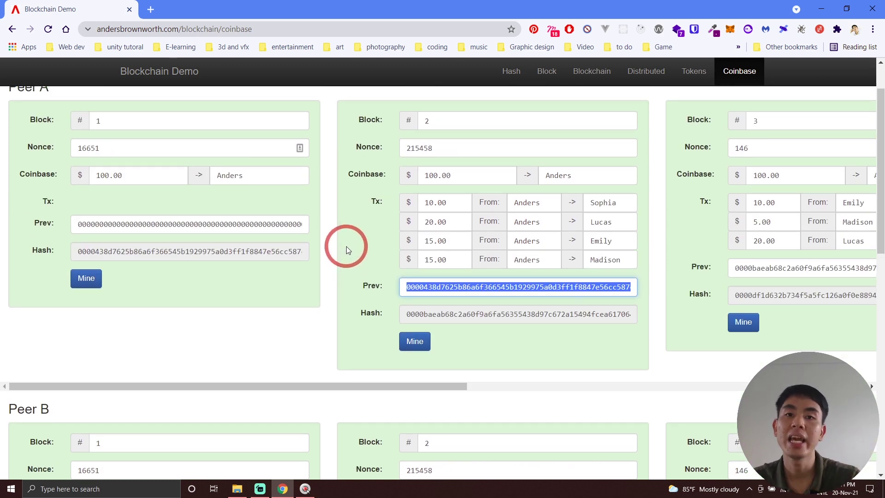
scroll(323, 252, "up", 1)
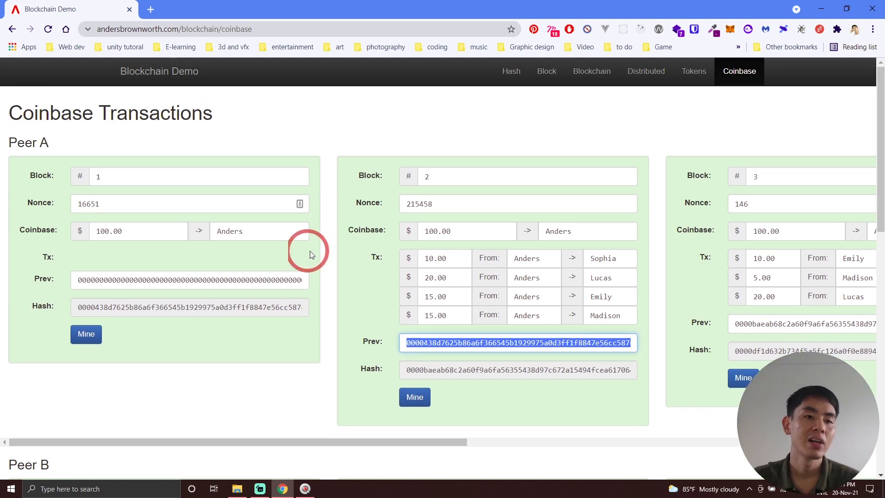
scroll(339, 248, "down", 2)
scroll(337, 208, "down", 3)
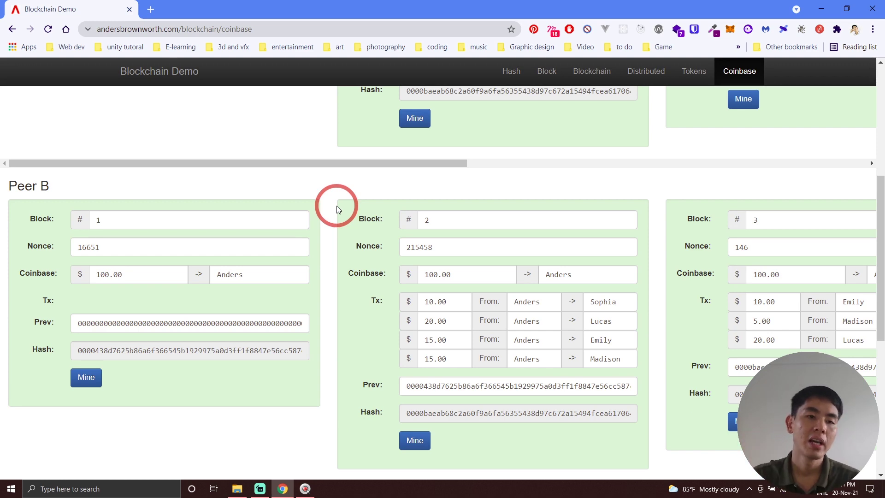
scroll(337, 210, "up", 5)
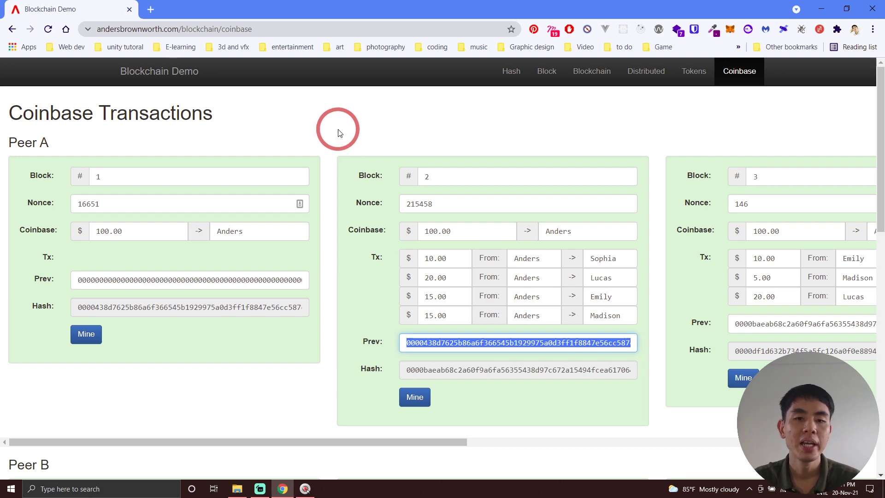
scroll(332, 152, "down", 3)
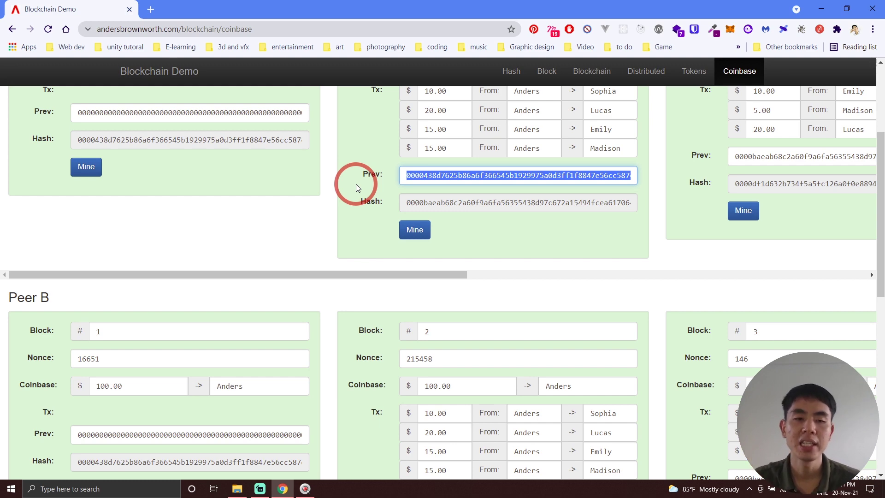
scroll(108, 178, "up", 3)
- Examine the chain copies of Peer B and Peer C against Peer A's original blocks, transactions and hashes
scroll(109, 241, "down", 3)
scroll(112, 288, "down", 3)
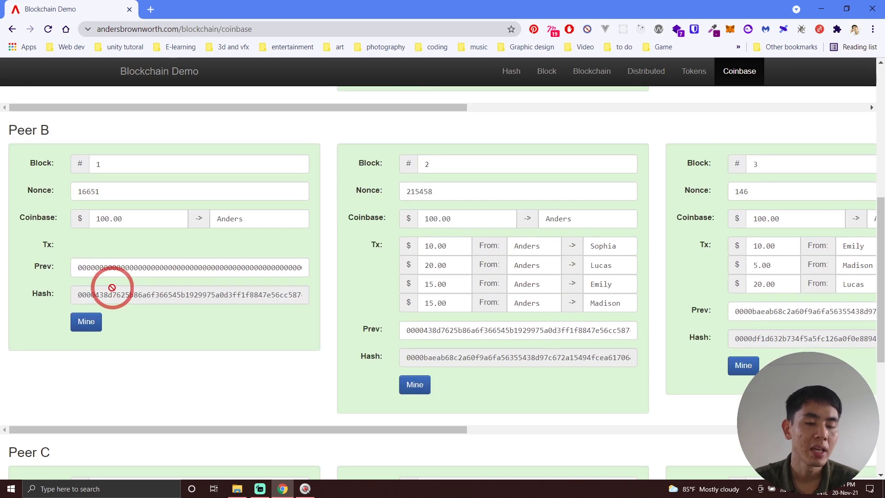
scroll(112, 287, "down", 3)
scroll(174, 330, "up", 7)
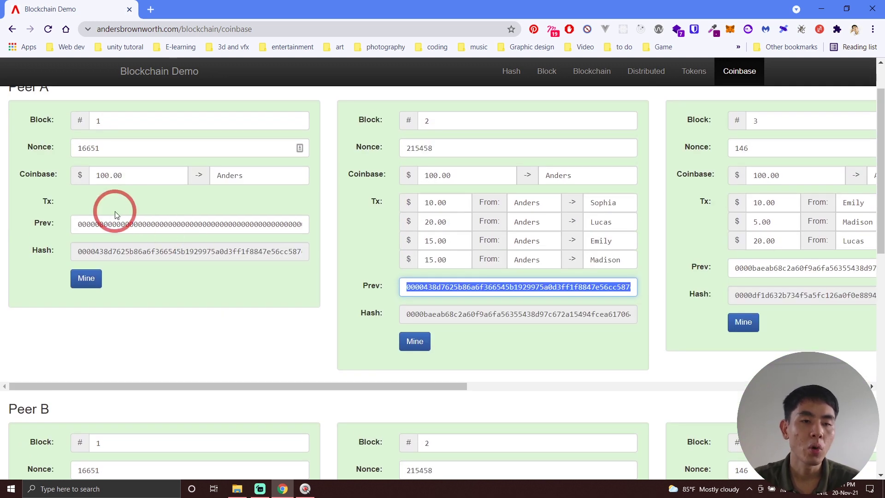
scroll(178, 231, "up", 1)
scroll(138, 159, "down", 1)
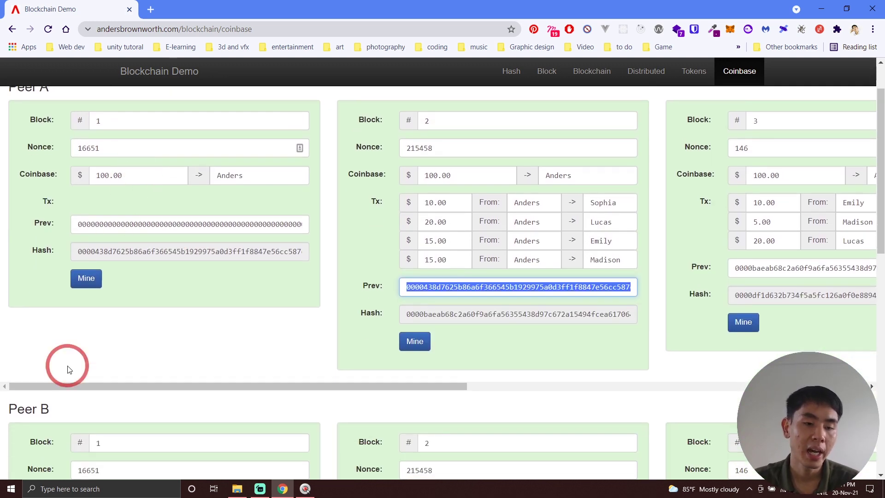
scroll(67, 376, "down", 1)
scroll(290, 253, "down", 6)
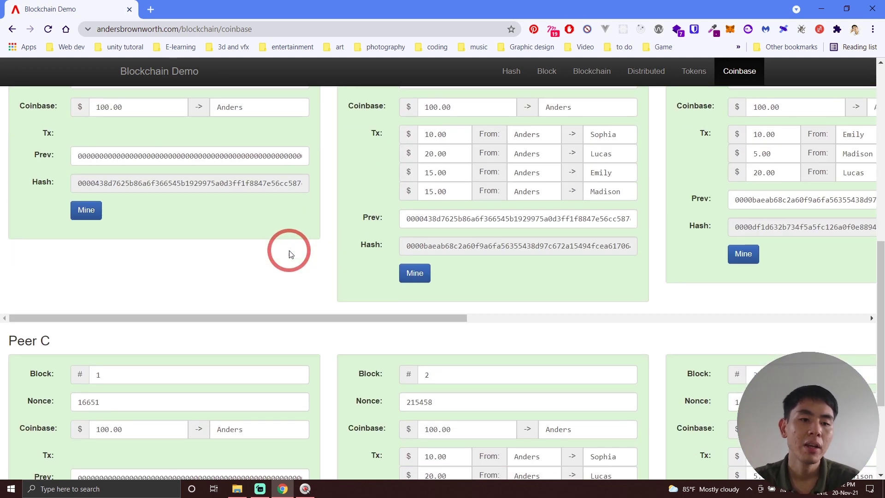
scroll(290, 252, "down", 3)
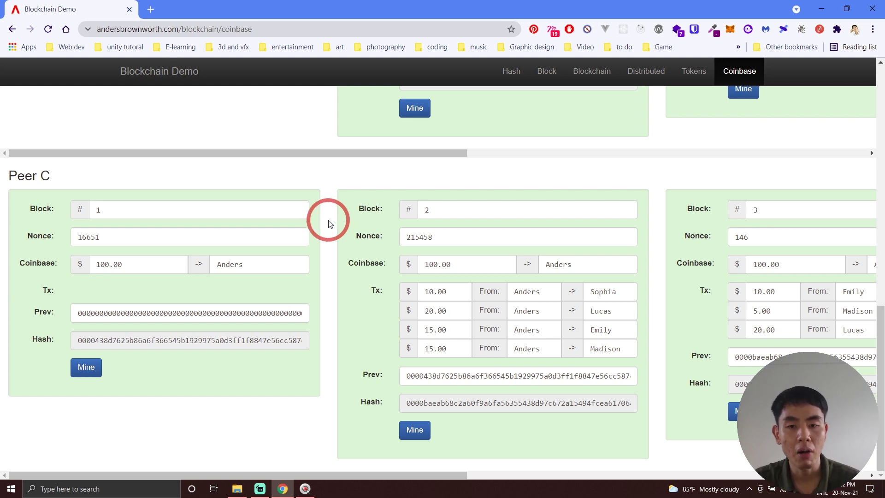
scroll(329, 224, "up", 6)
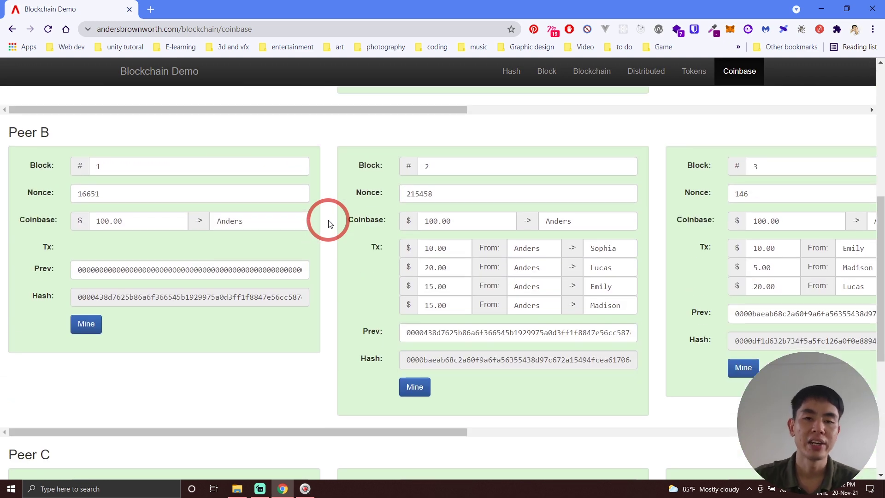
scroll(329, 225, "up", 5)
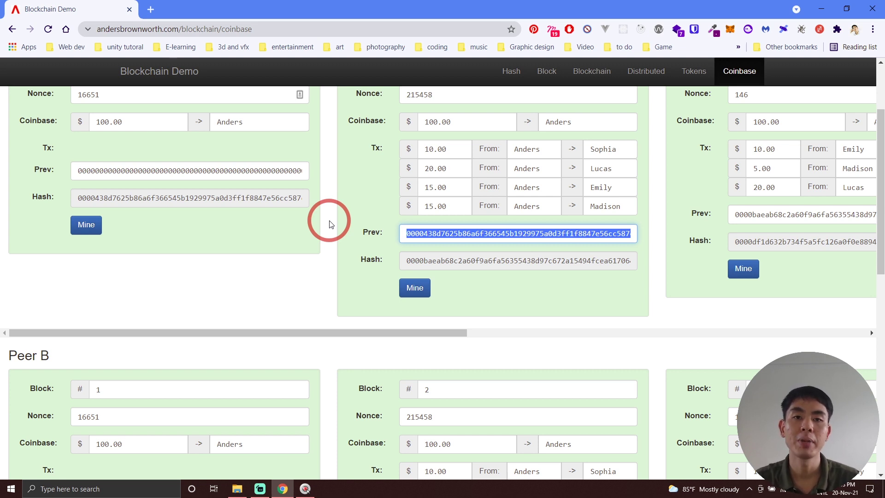
scroll(322, 204, "up", 3)
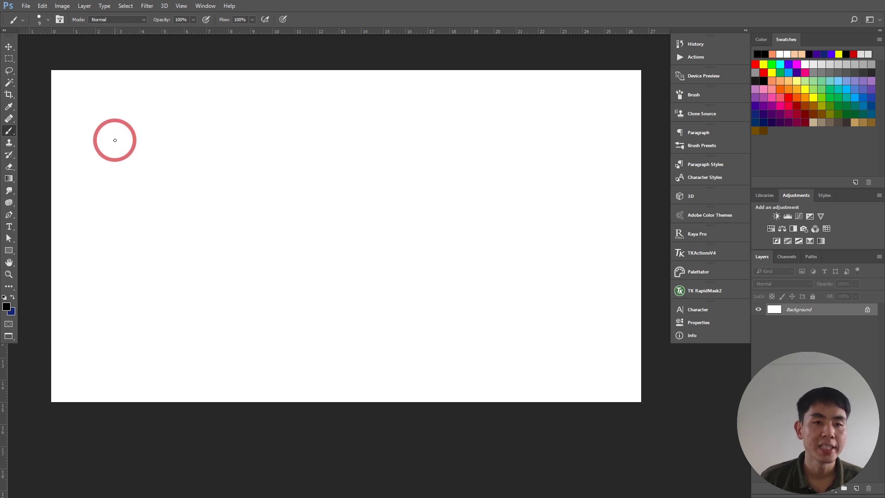
- In Photoshop, brush a black freehand box in the canvas's upper-left area and letter "Pool" inside it
mouse_move(115, 131)
left_mouse_down()
mouse_move(110, 209)
mouse_move(199, 194)
left_mouse_up()
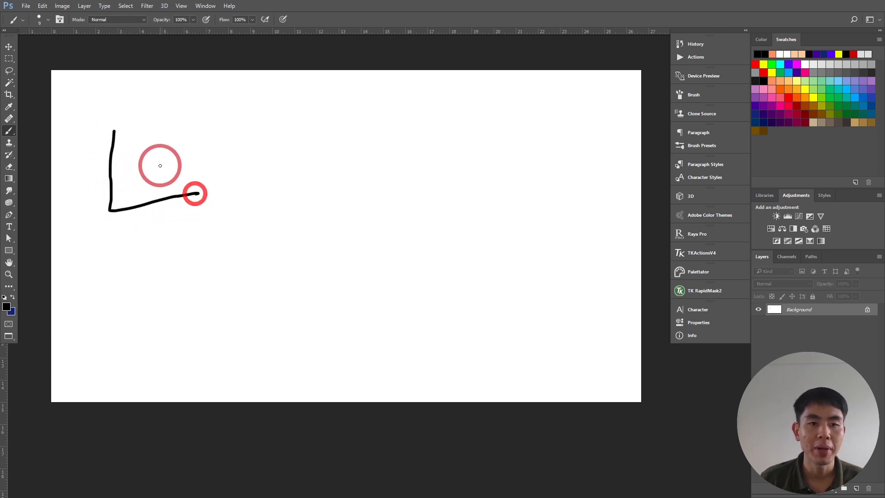
mouse_move(120, 127)
left_mouse_down()
mouse_move(209, 147)
mouse_move(206, 192)
left_mouse_up()
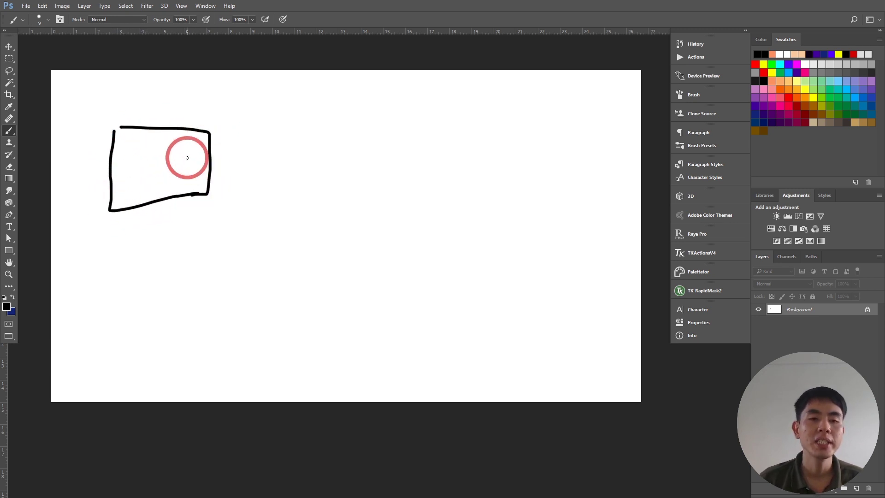
left_click_drag(139, 145, 183, 175)
- Brush an arrow leading away from the Pool box and handwrite "Mining" at its tip
mouse_move(240, 163)
left_mouse_down()
mouse_move(312, 193)
mouse_move(288, 212)
left_mouse_up()
mouse_move(343, 166)
left_mouse_down()
mouse_move(345, 189)
mouse_move(444, 185)
mouse_move(447, 199)
left_mouse_up()
left_click(379, 165)
left_click(418, 163)
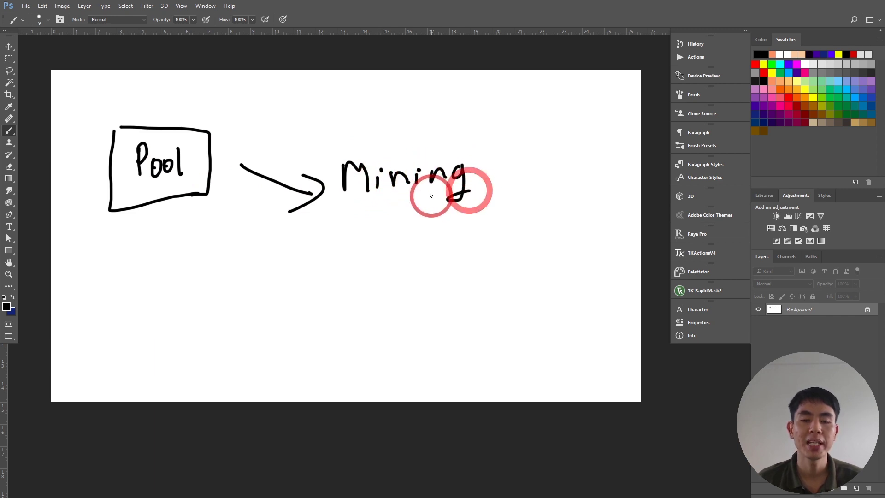
- Number the first box "Pool 1" and draw a second box lettered "Pool 2" below it, with an arrow up to "Mining"
left_click_drag(194, 161, 205, 176)
mouse_move(177, 298)
left_mouse_down()
mouse_move(180, 345)
mouse_move(275, 333)
mouse_move(270, 288)
mouse_move(267, 343)
mouse_move(193, 328)
mouse_move(207, 312)
mouse_move(234, 318)
mouse_move(237, 328)
mouse_move(274, 324)
mouse_move(349, 234)
mouse_move(354, 251)
left_mouse_up()
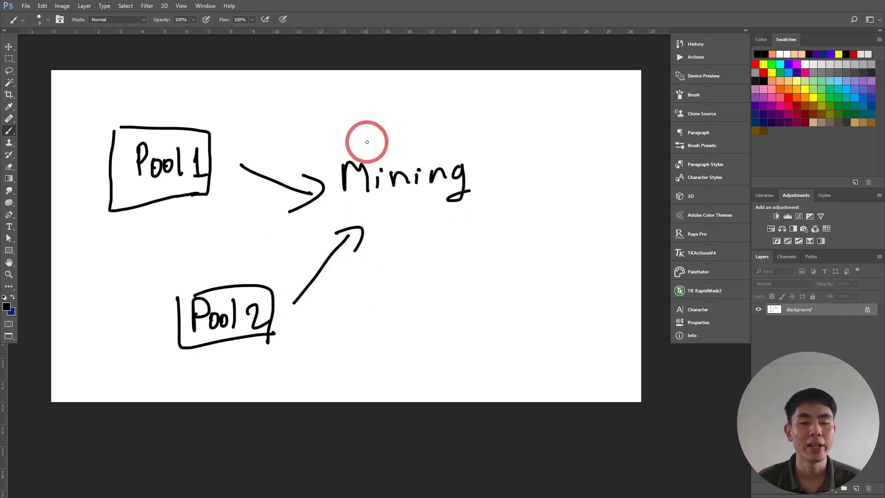